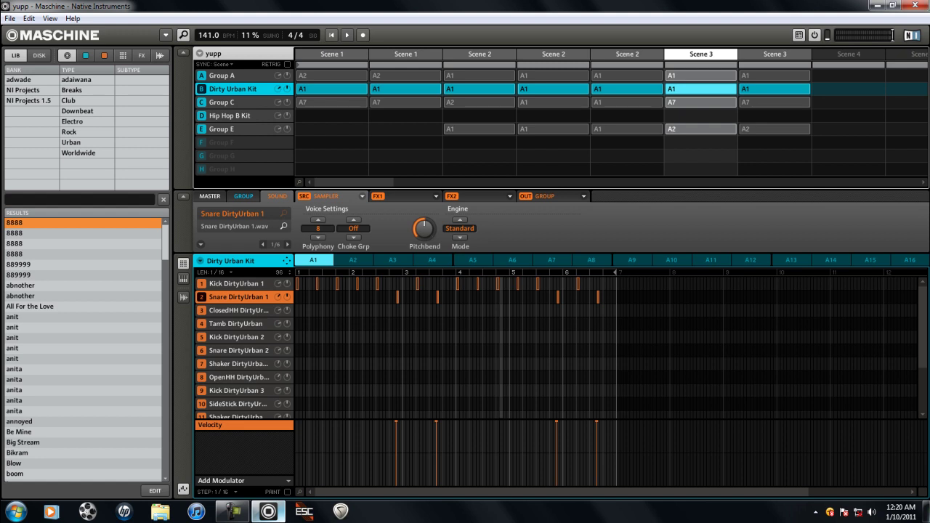
- Play back the arrangement of the yupp project, pausing and resuming it, and stop playback at the end
key("space")
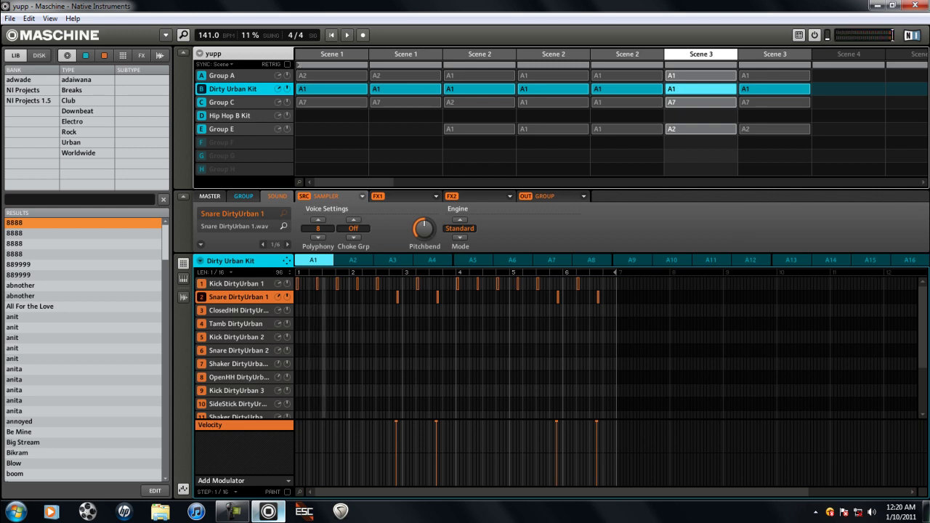
key("space")
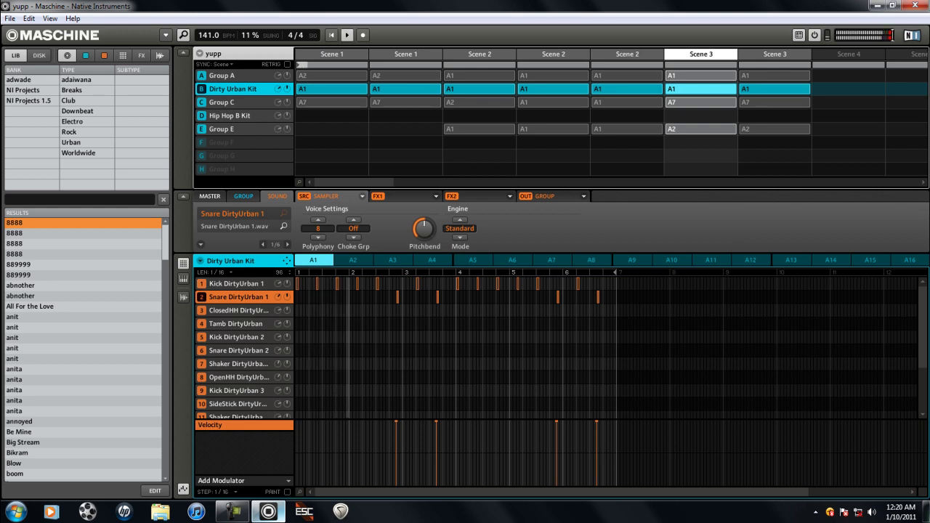
key("space")
key("space")
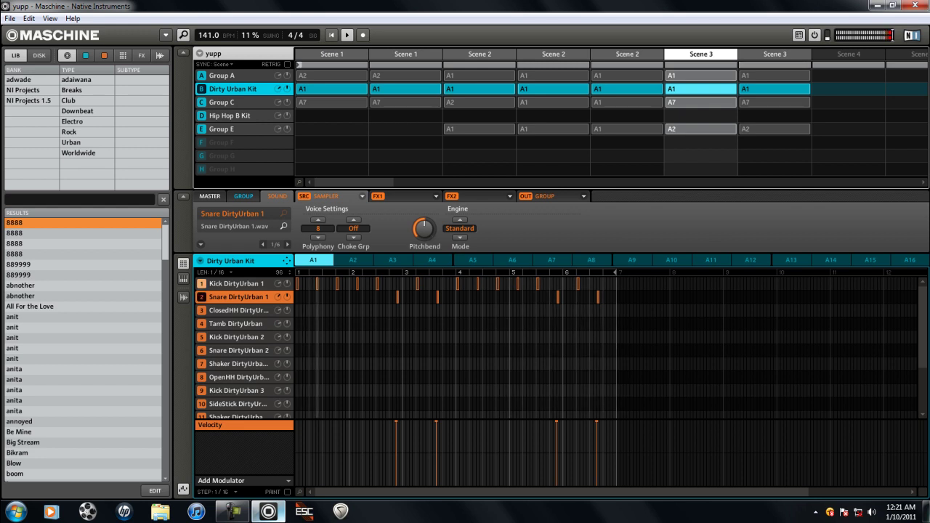
key("space")
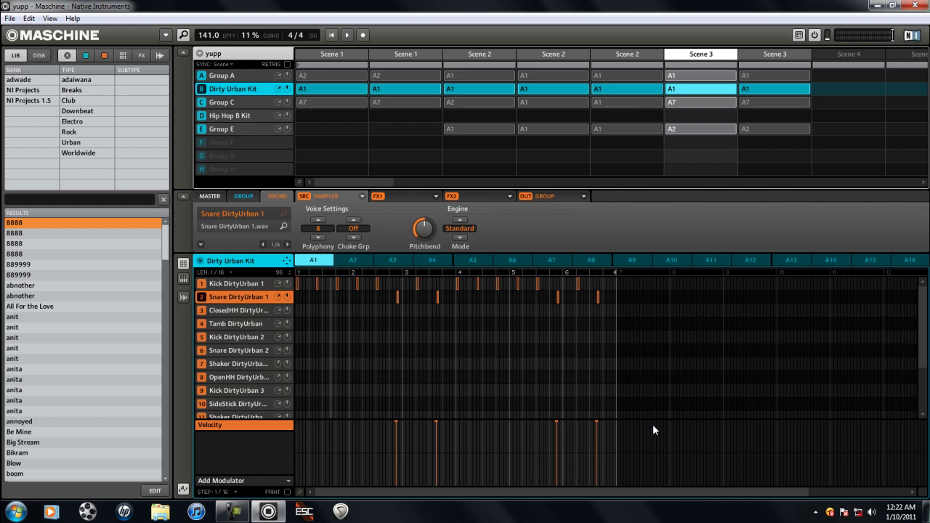
- Open the project "netta2." from the loved folder and play back its arrangement
left_click(10, 18)
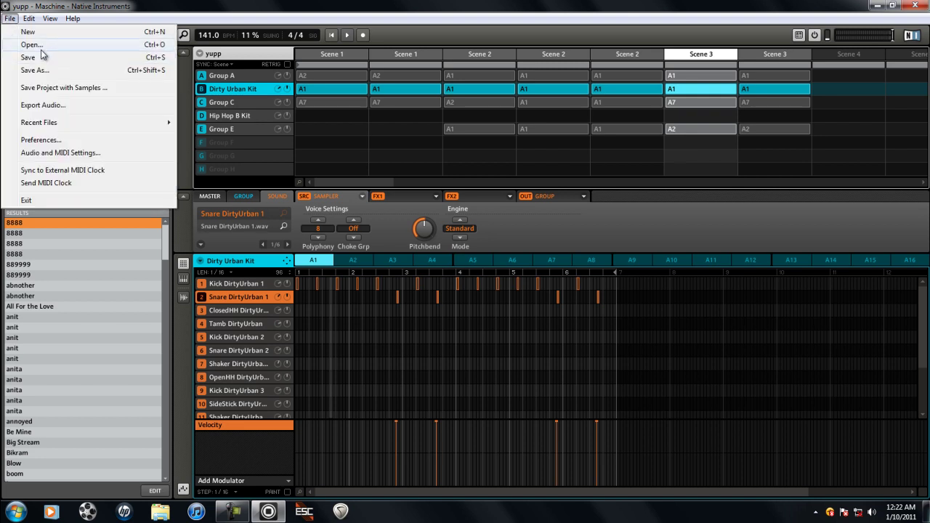
left_click(32, 45)
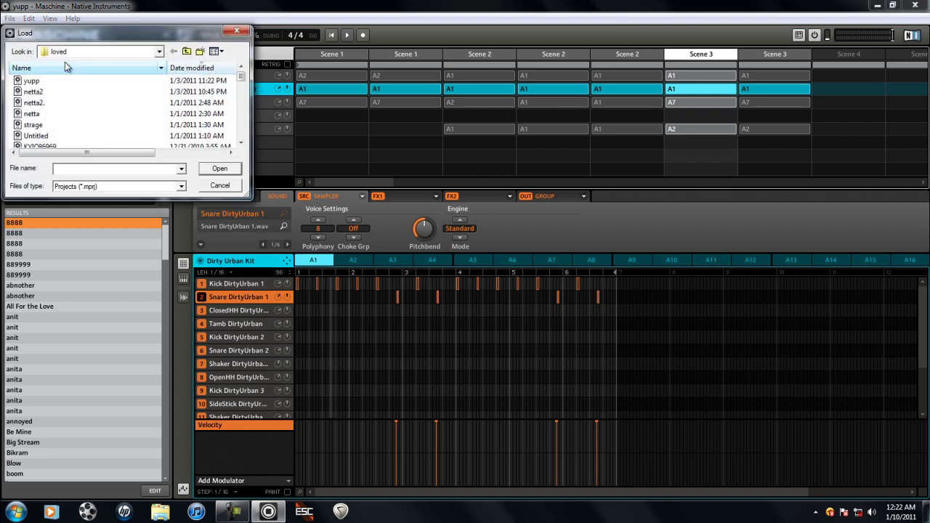
double_click(27, 100)
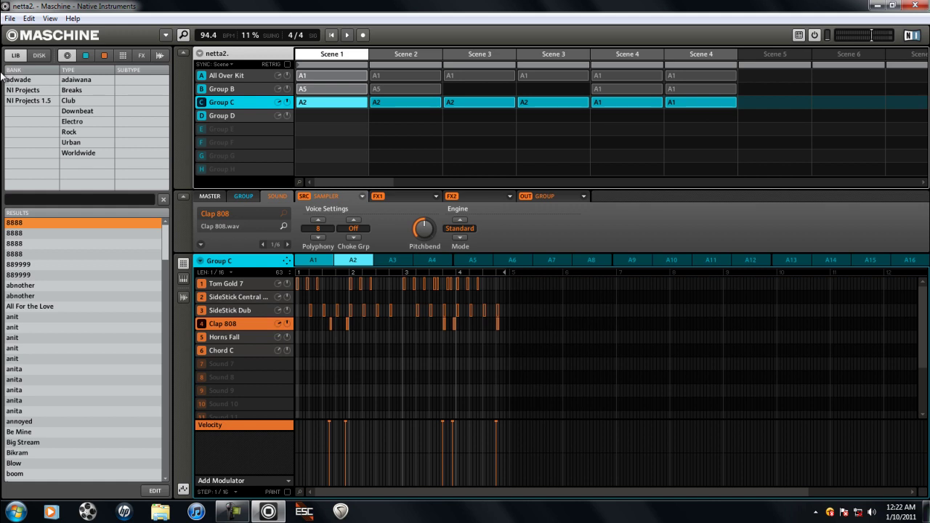
key("space")
- Open the project "netta2" (without the trailing dot) from the loved folder and play back its arrangement
left_click(10, 19)
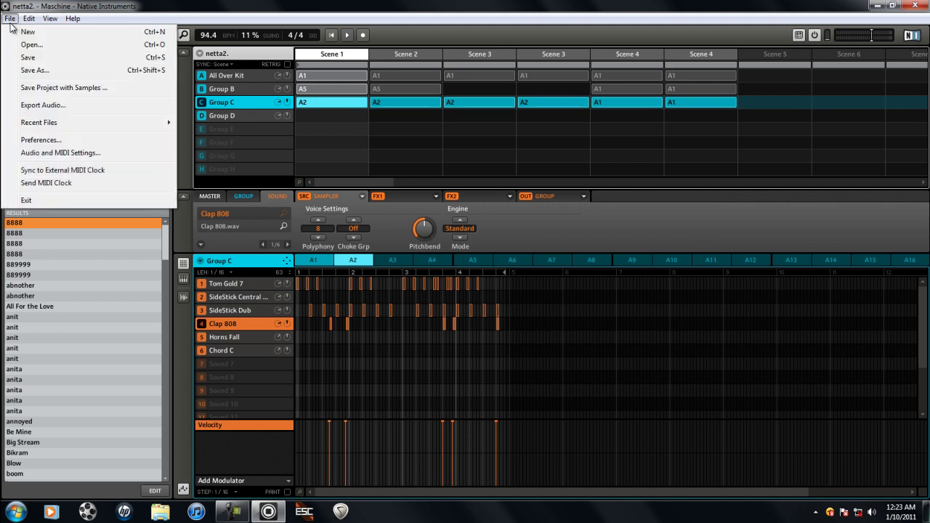
left_click(48, 45)
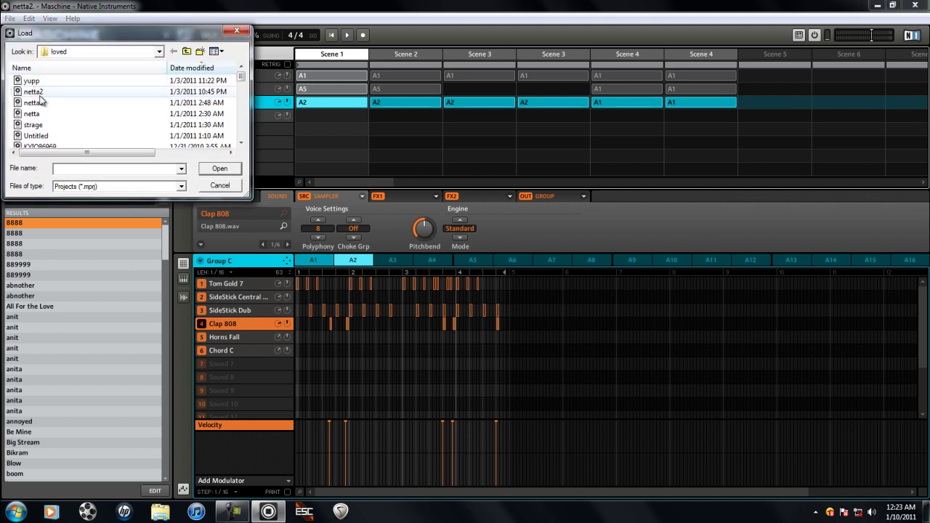
double_click(42, 92)
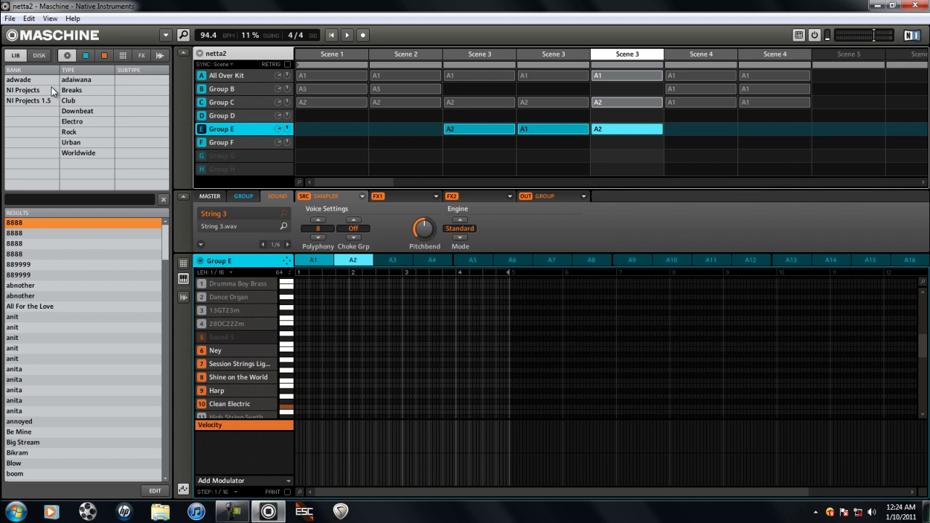
key("space")
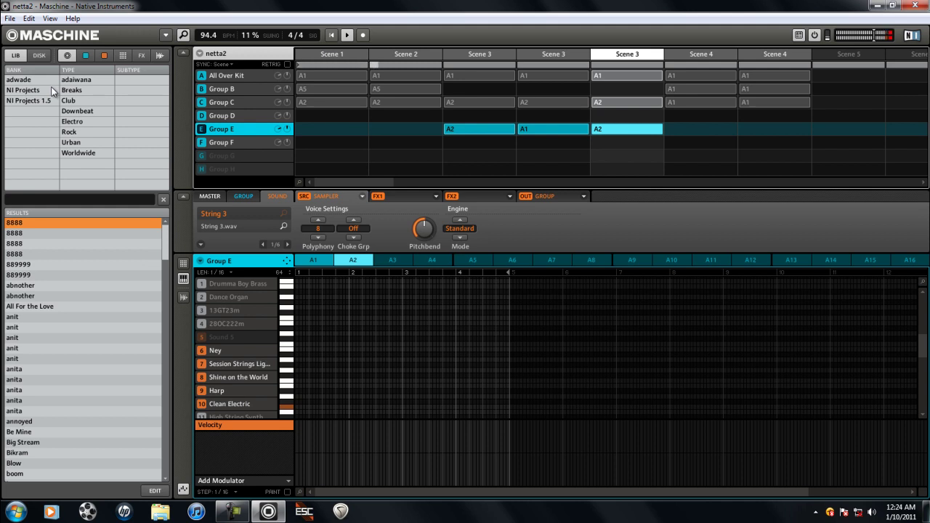
left_click(53, 90)
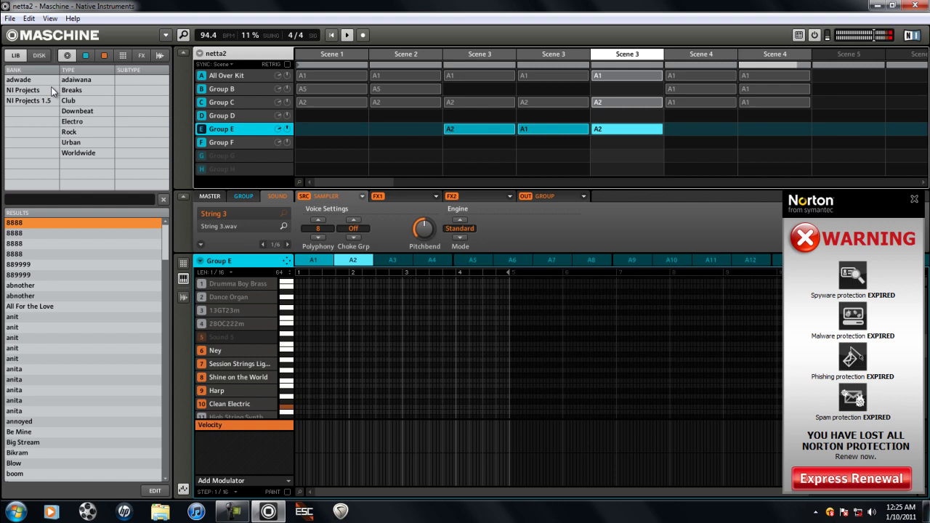
- Select the first Scene 3 slot during playback and extend the loop range across all three Scene 3 slots
left_click(449, 75)
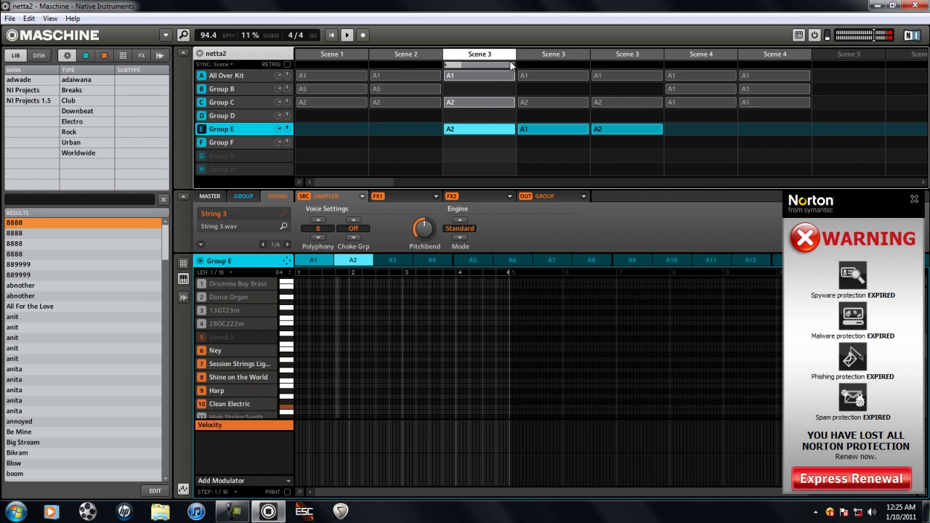
left_click_drag(518, 62, 616, 54)
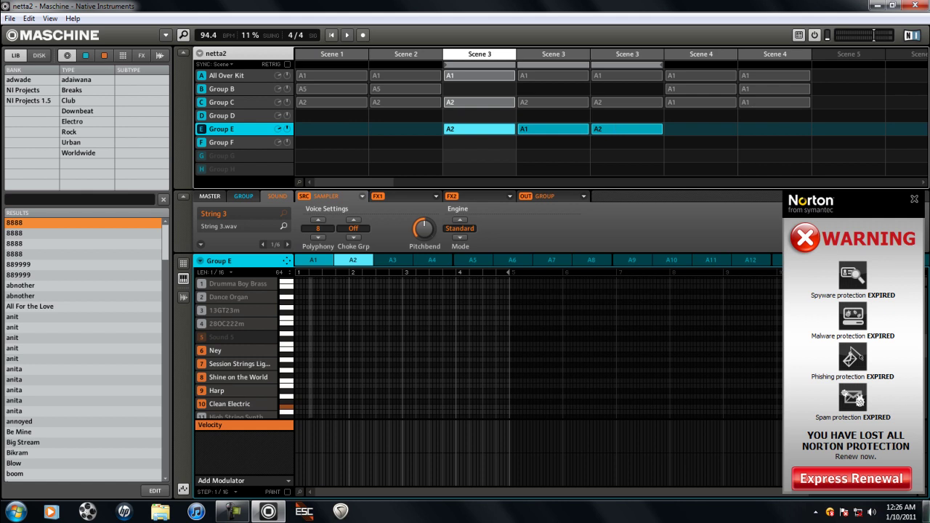
- Open the project "strage" from the loved folder
left_click(205, 63)
left_click(199, 53)
left_click(199, 53)
left_click(231, 74)
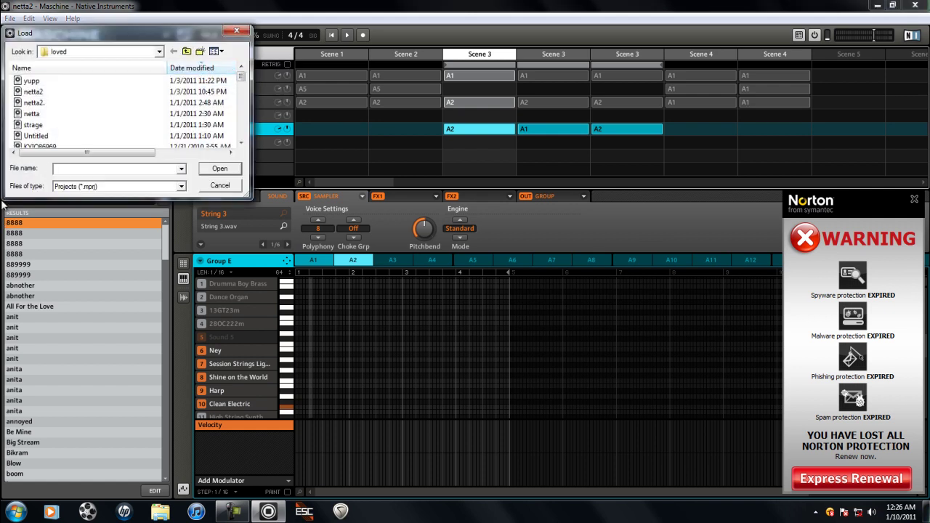
double_click(40, 125)
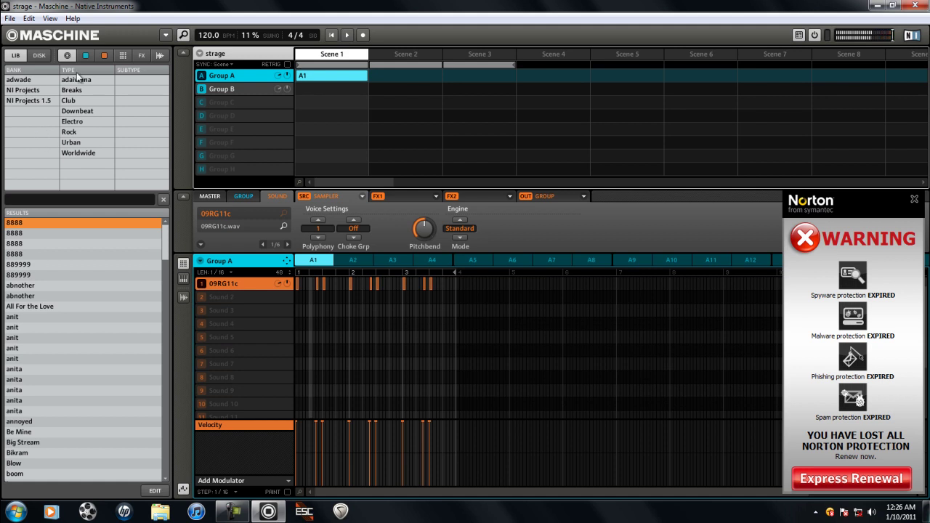
- Open the project "crunk" from the loved folder and play back its arrangement
left_click(199, 56)
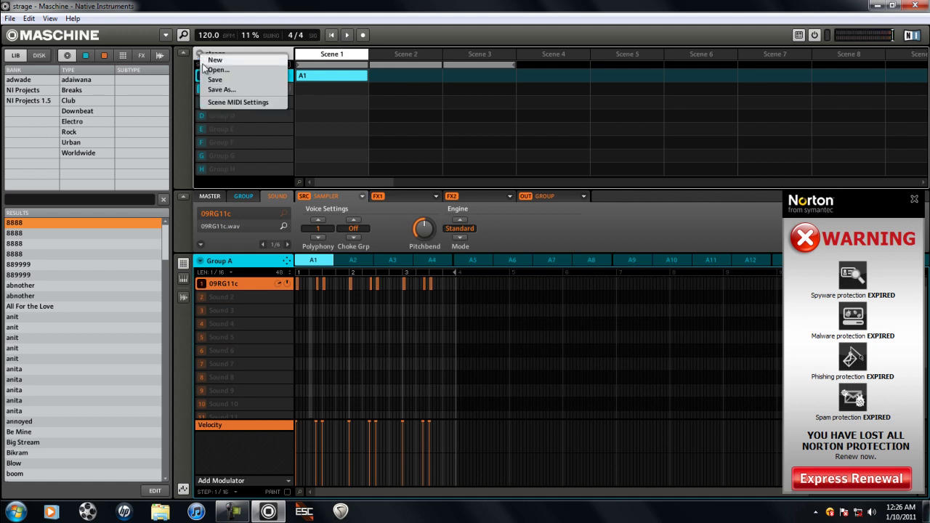
left_click(221, 72)
left_click(50, 136)
scroll(49, 137, "down", 2)
scroll(47, 134, "down", 1)
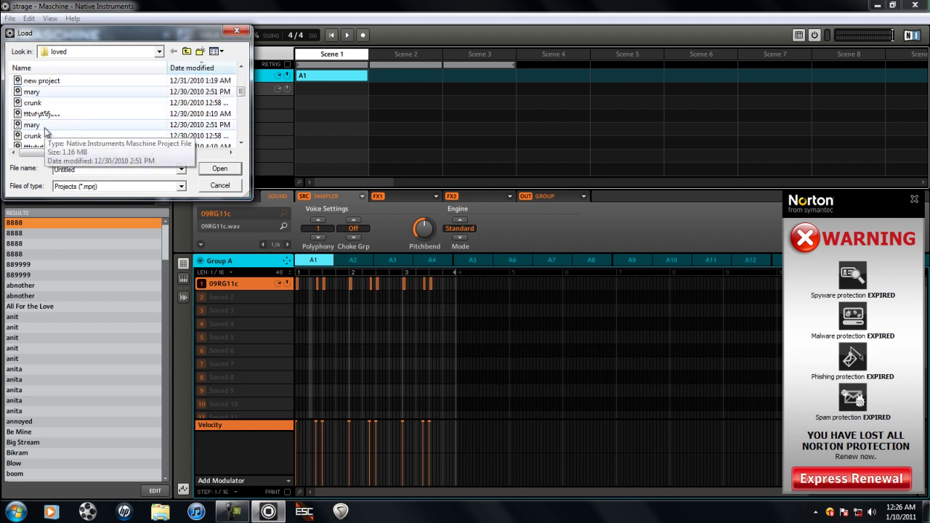
double_click(33, 103)
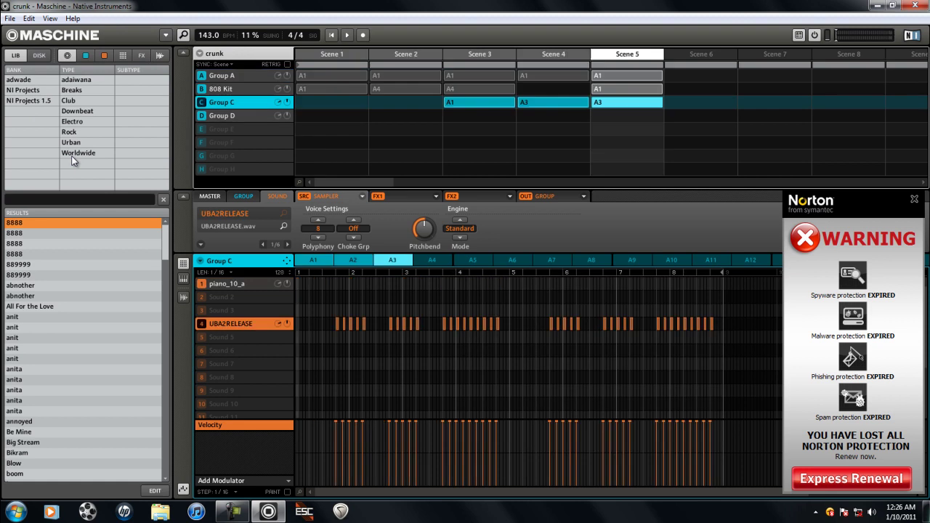
key("space")
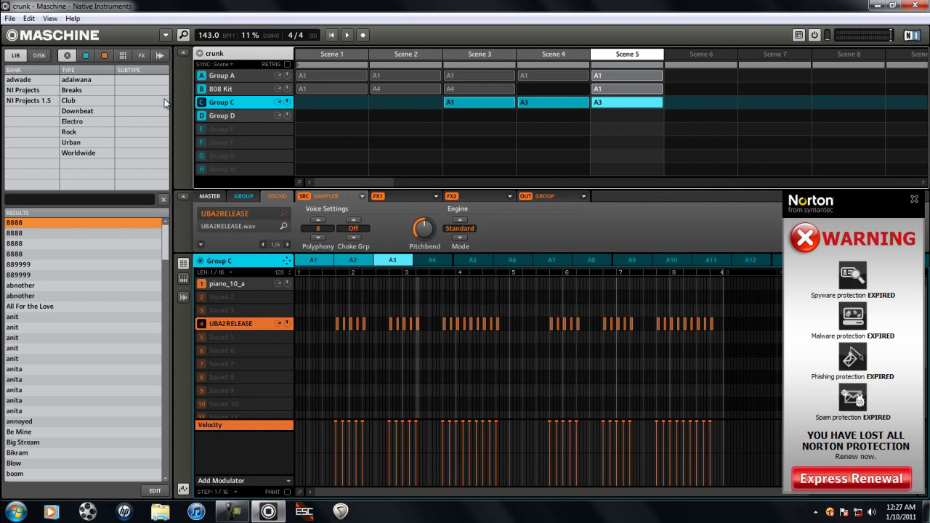
left_click(233, 512)
left_click(233, 512)
- Find the project "great#5" in the loved folder and open it
left_click(199, 54)
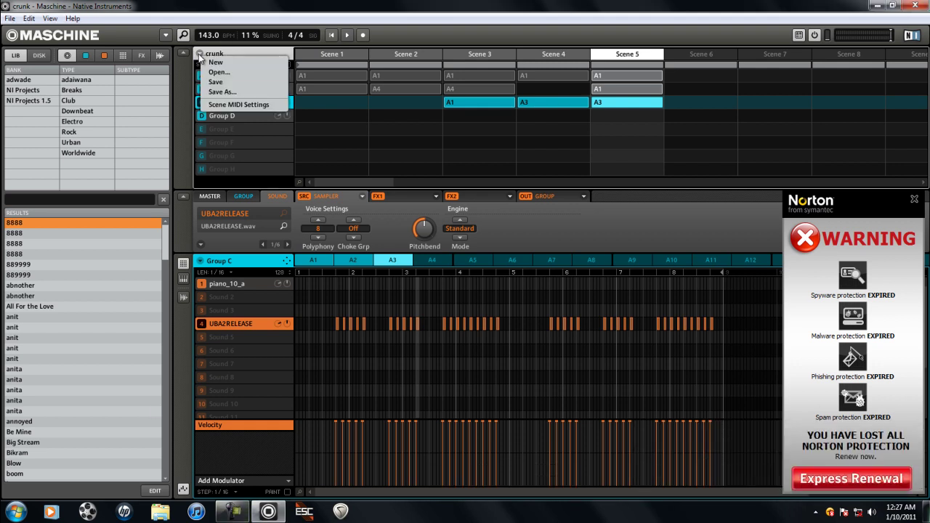
left_click(215, 76)
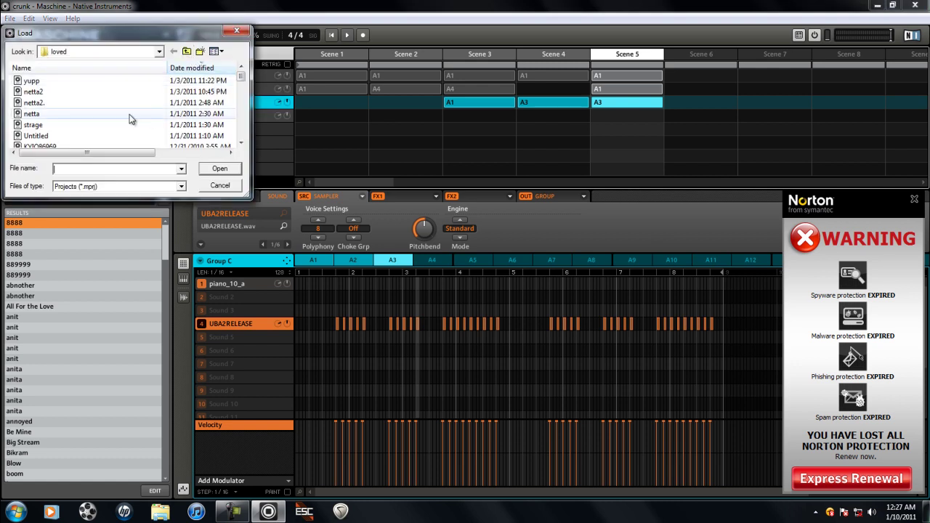
left_click(51, 124)
scroll(67, 128, "down", 1)
scroll(65, 128, "down", 4)
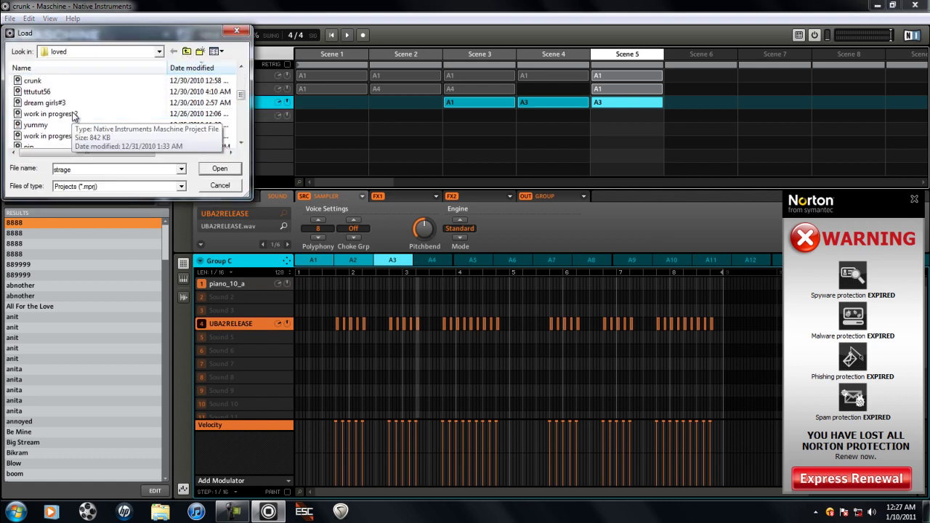
scroll(66, 117, "down", 2)
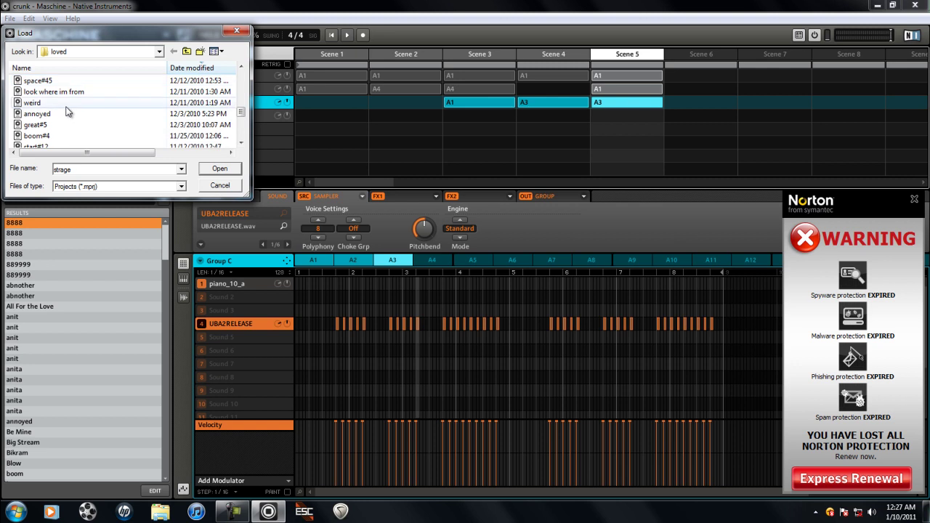
scroll(69, 119, "down", 2)
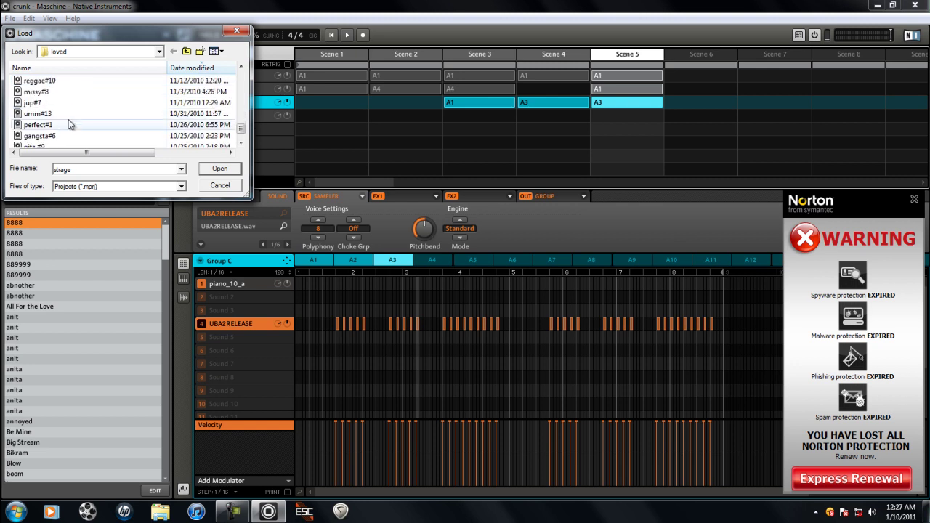
scroll(43, 116, "up", 6)
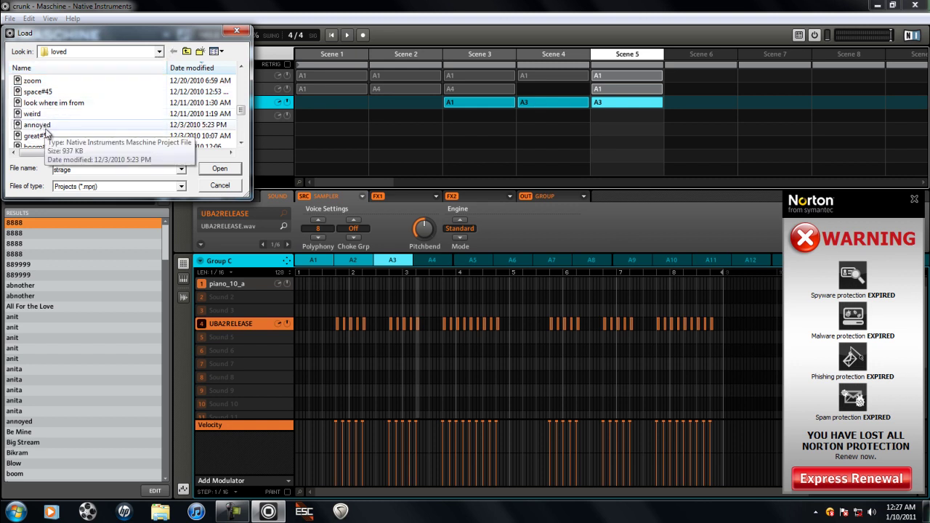
double_click(40, 136)
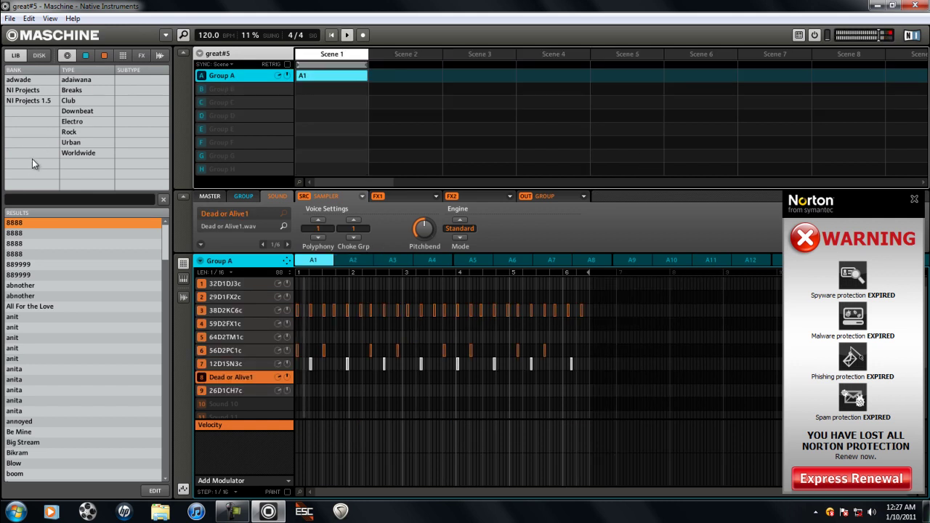
- Start loading another project and look through the project files in the loved folder and its parent folder 1987
left_click(199, 54)
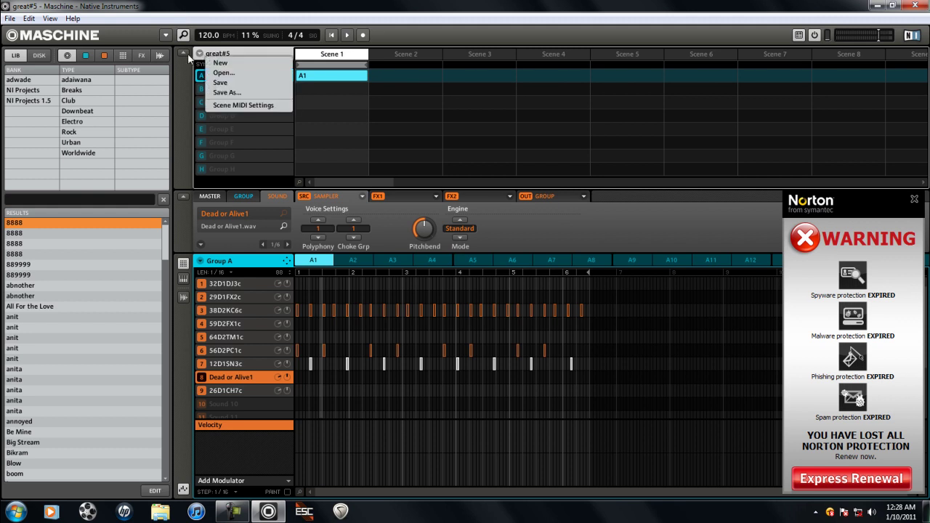
left_click(223, 73)
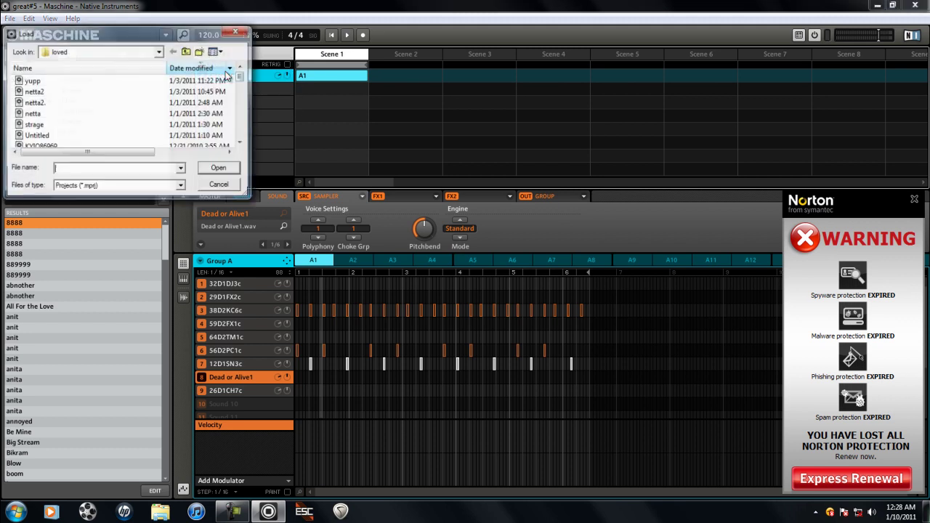
left_click(54, 124)
scroll(55, 126, "down", 1)
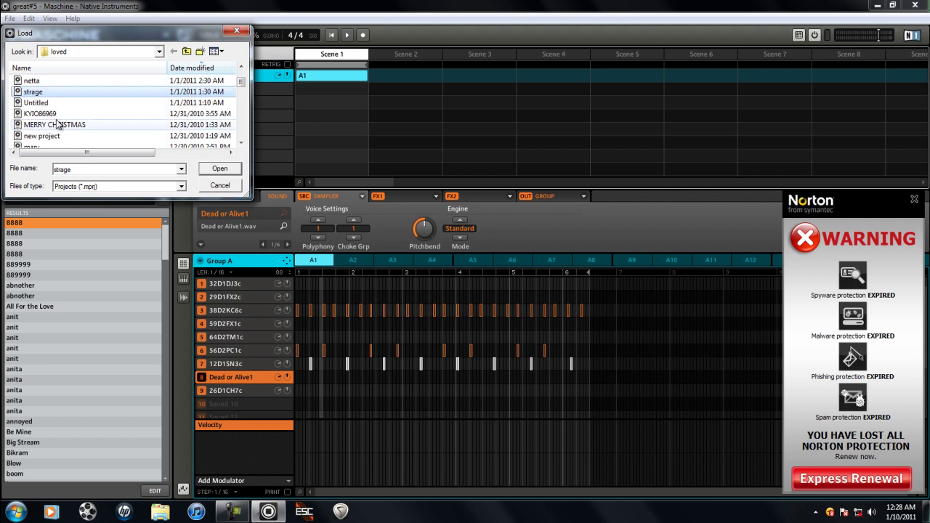
scroll(58, 127, "down", 2)
scroll(65, 132, "down", 5)
scroll(69, 127, "down", 5)
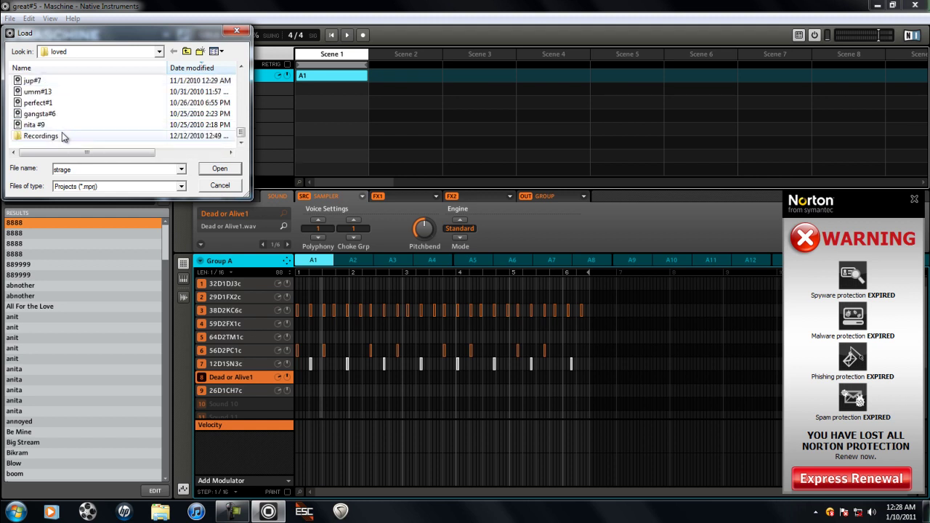
left_click(186, 51)
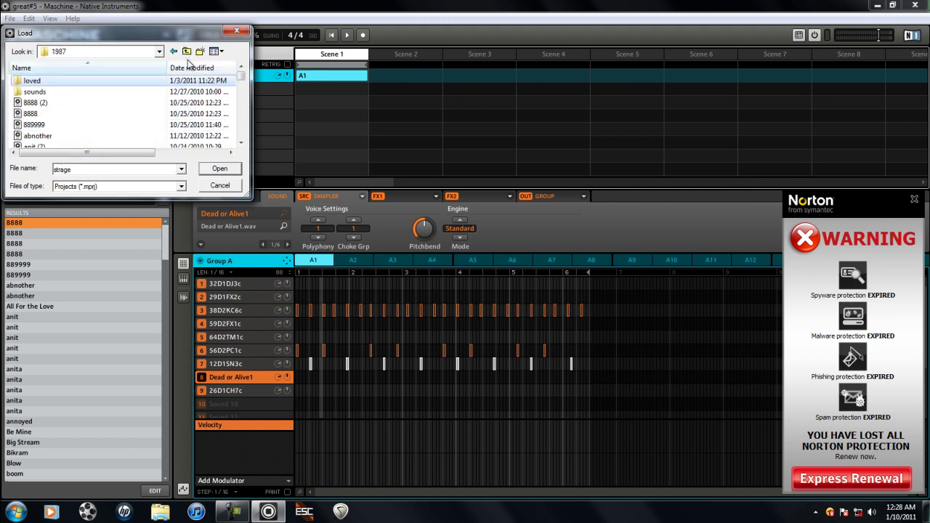
scroll(117, 82, "down", 15)
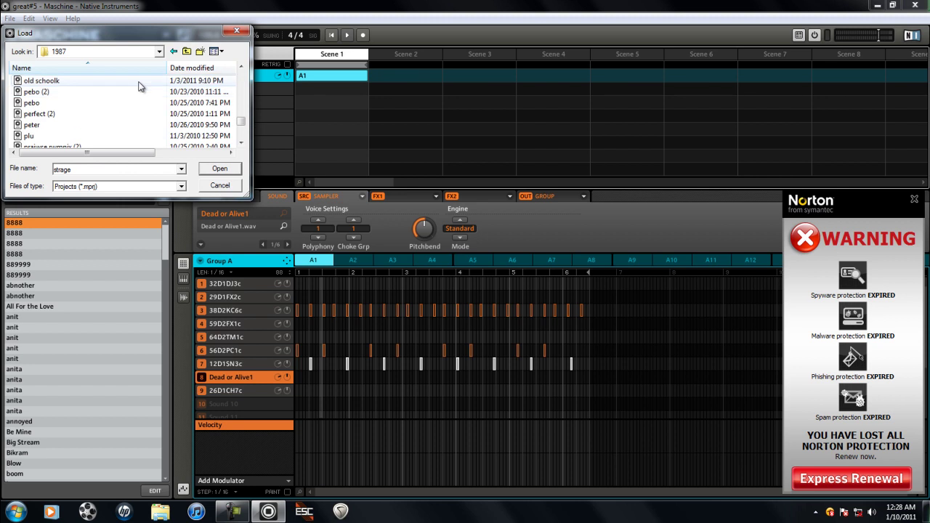
scroll(77, 127, "up", 4)
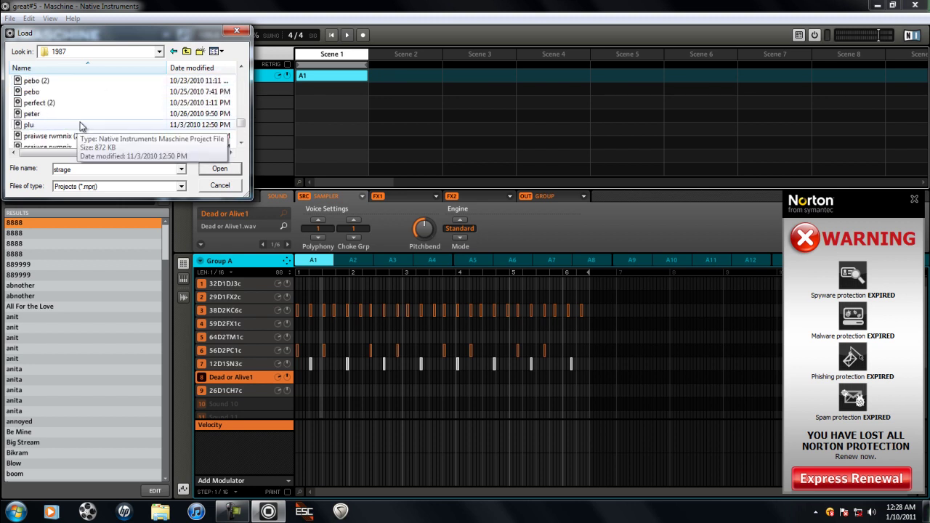
scroll(55, 136, "up", 1)
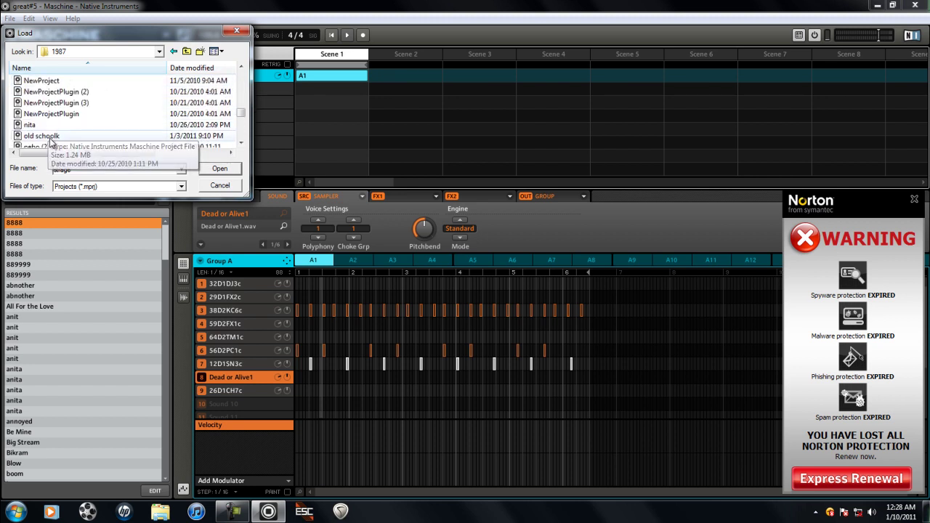
scroll(56, 134, "down", 5)
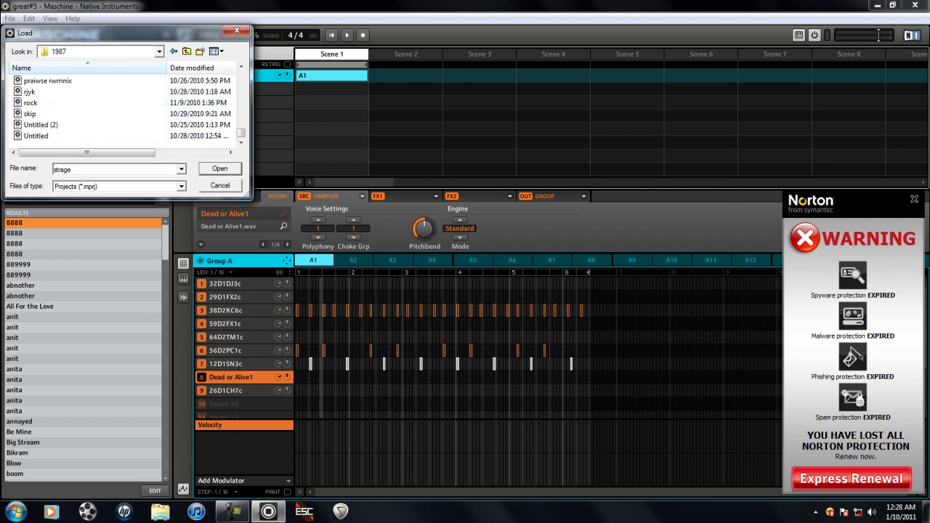